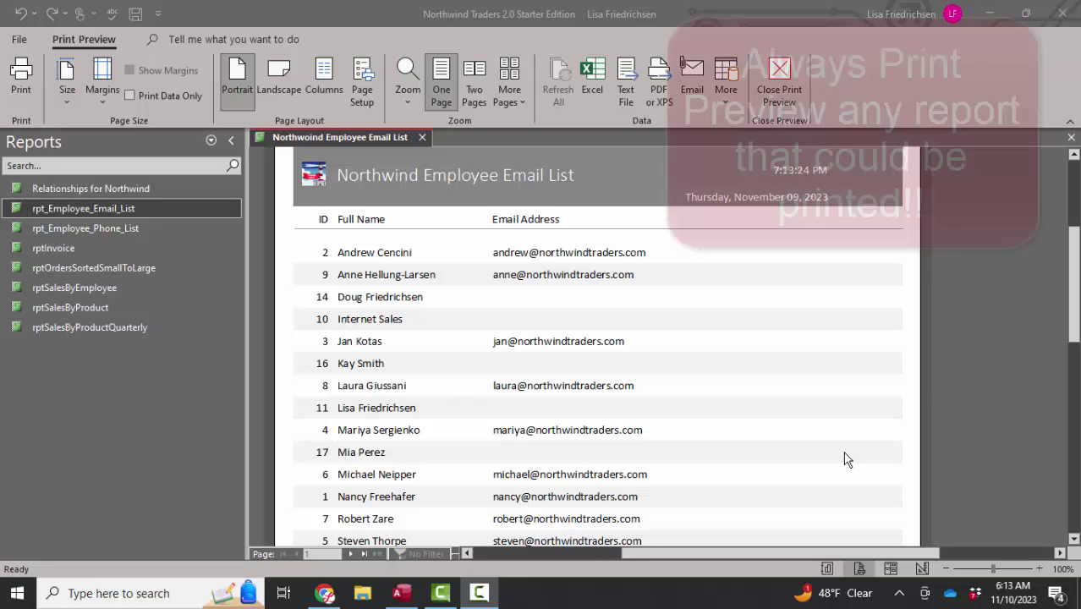
- Move the Employee Email List preview to page 2, which is nearly blank
{"action": "left_click", "coordinate": [350, 553]}
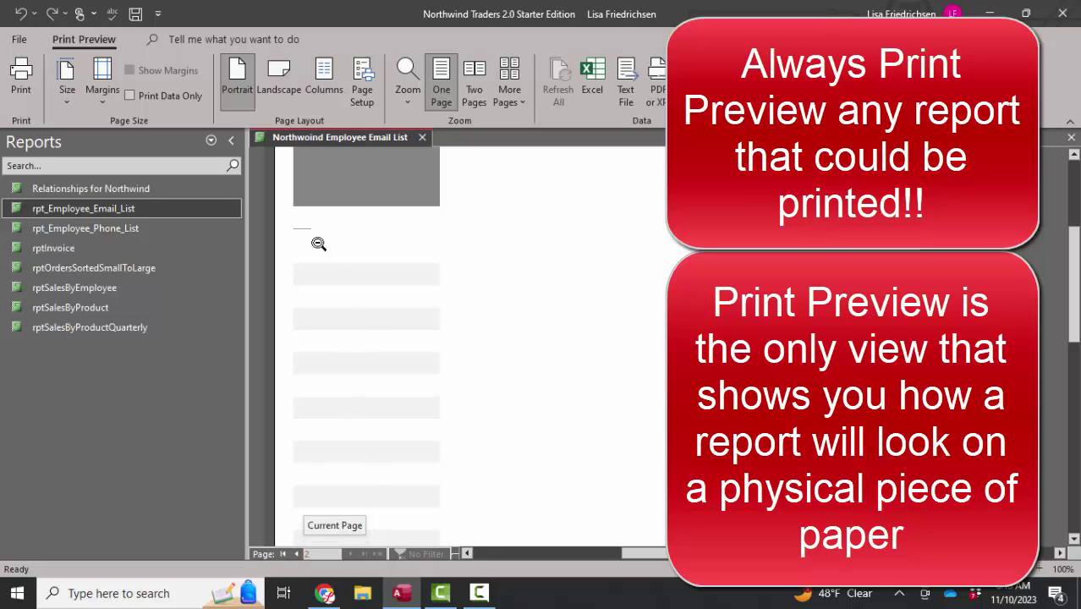
{"action": "scroll", "coordinate": [518, 315], "scroll_direction": "down", "scroll_amount": 2}
{"action": "scroll", "coordinate": [520, 321], "scroll_direction": "up", "scroll_amount": 1}
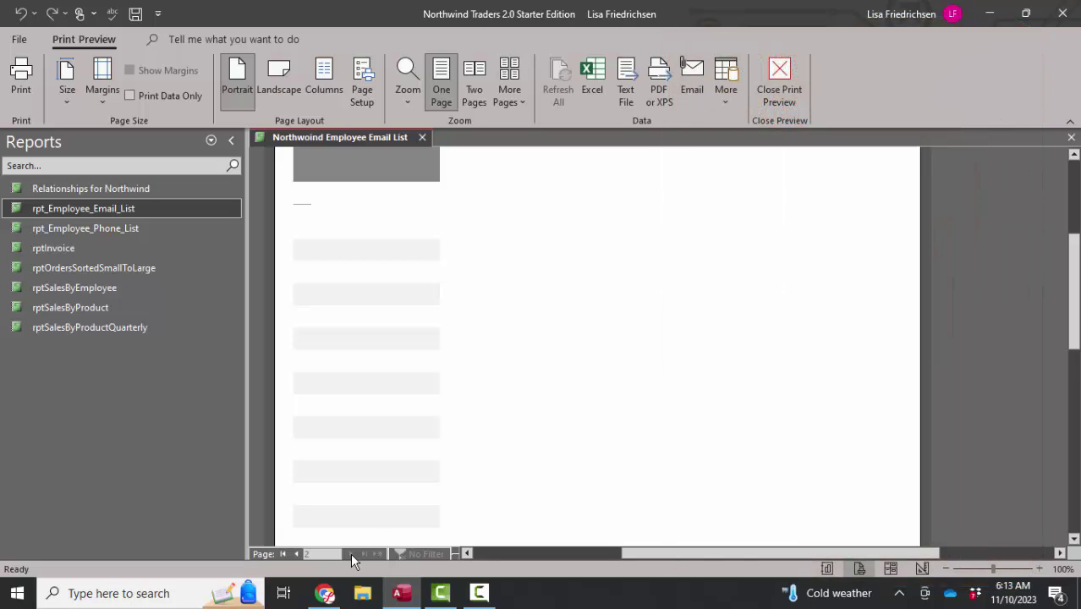
- Switch the report to Design View and try narrowing its nearly ten-inch width
{"action": "right_click", "coordinate": [363, 144]}
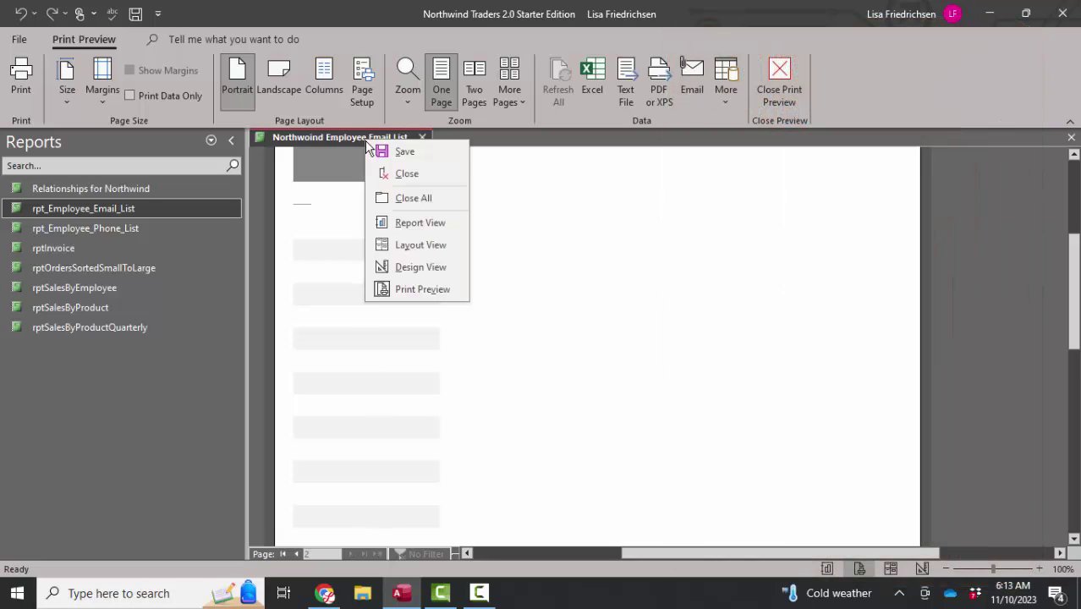
{"action": "left_click", "coordinate": [414, 267]}
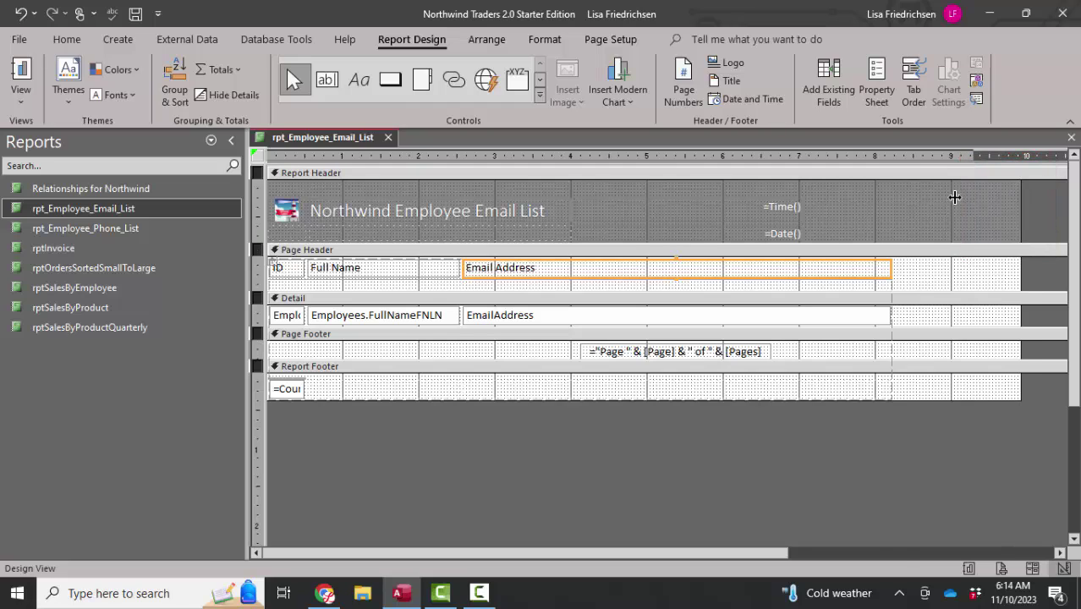
{"action": "left_click_drag", "start_coordinate": [1021, 200], "coordinate": [889, 194]}
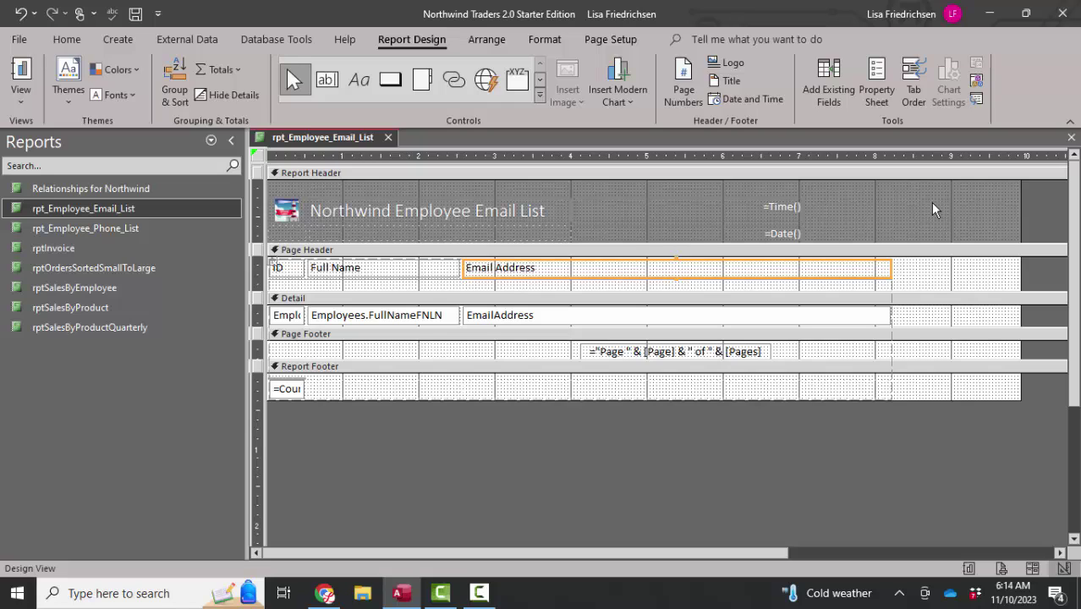
{"action": "left_click", "coordinate": [942, 250]}
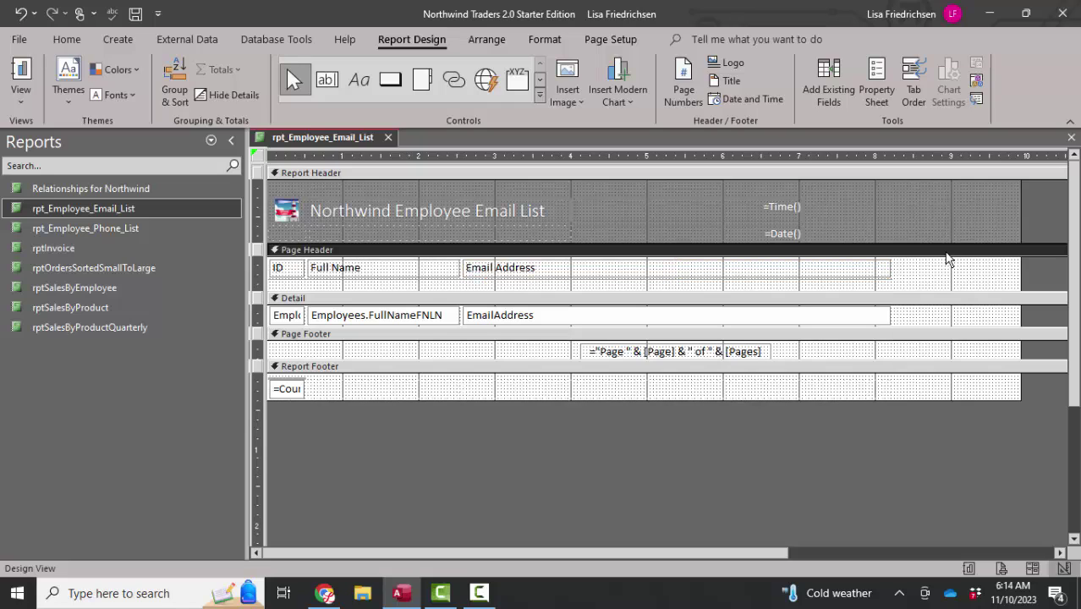
{"action": "left_click", "coordinate": [947, 176]}
{"action": "left_click", "coordinate": [974, 299]}
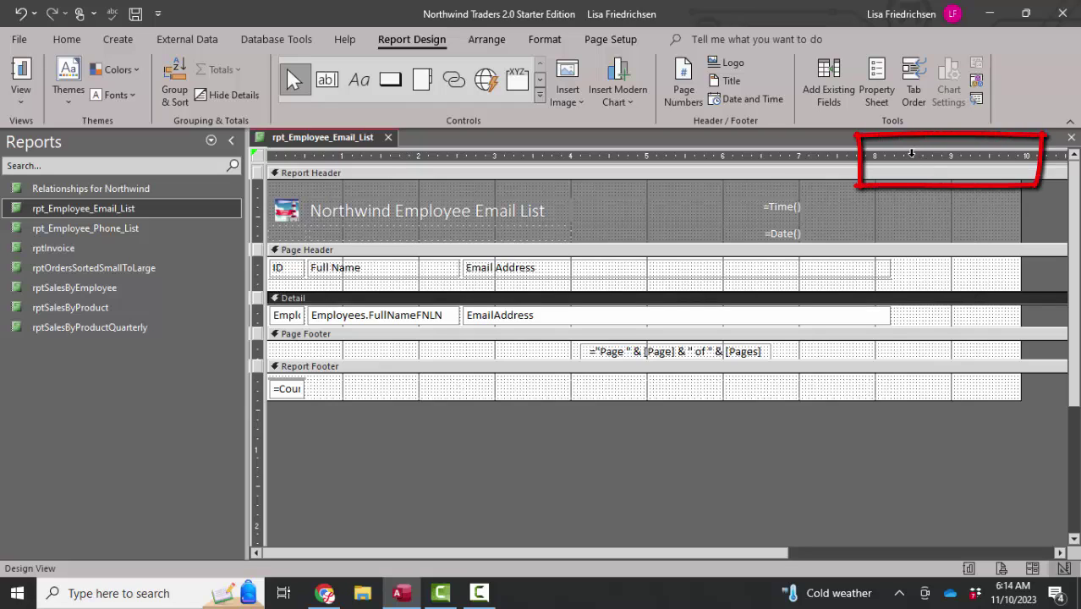
{"action": "left_click", "coordinate": [910, 154]}
{"action": "left_click_drag", "start_coordinate": [915, 154], "coordinate": [1005, 141]}
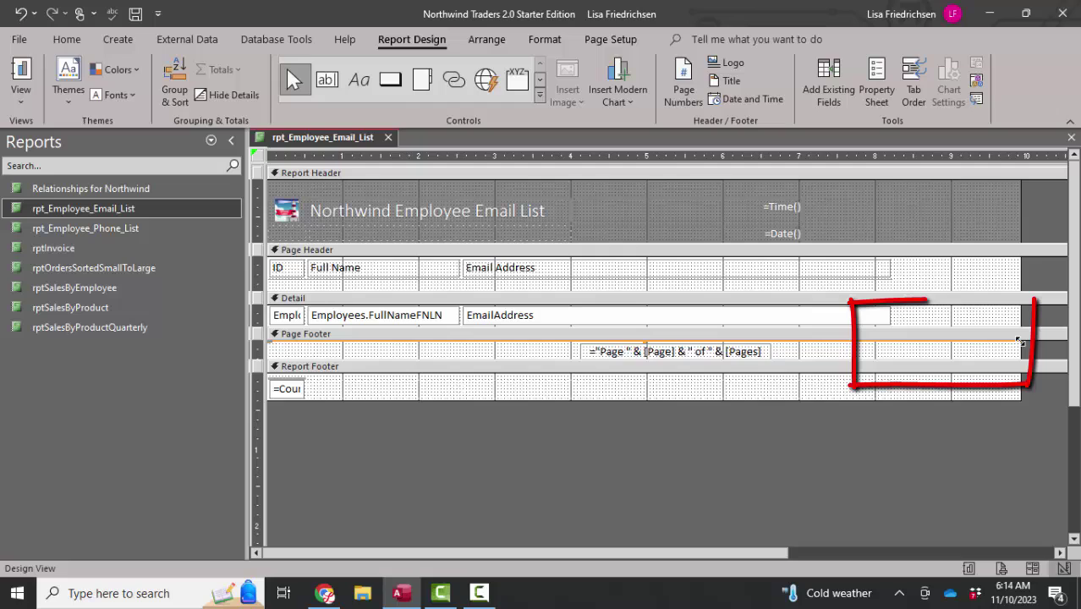
{"action": "left_click_drag", "start_coordinate": [1021, 341], "coordinate": [831, 343]}
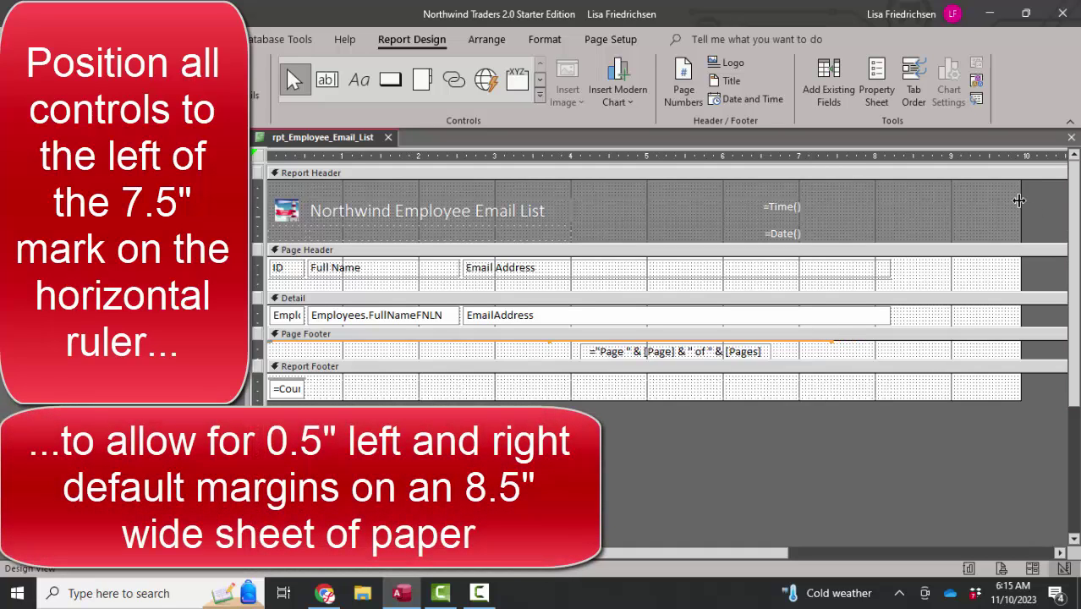
- Pull the report's right edge in to the Email Address column, about eight inches wide
{"action": "left_click_drag", "start_coordinate": [1021, 202], "coordinate": [890, 198]}
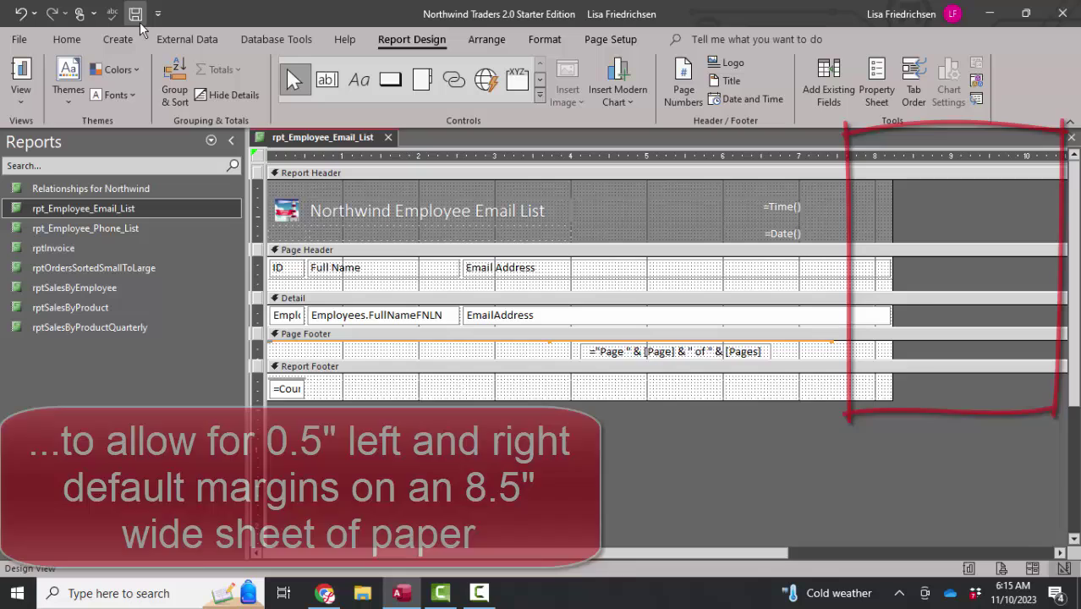
{"action": "right_click", "coordinate": [305, 143]}
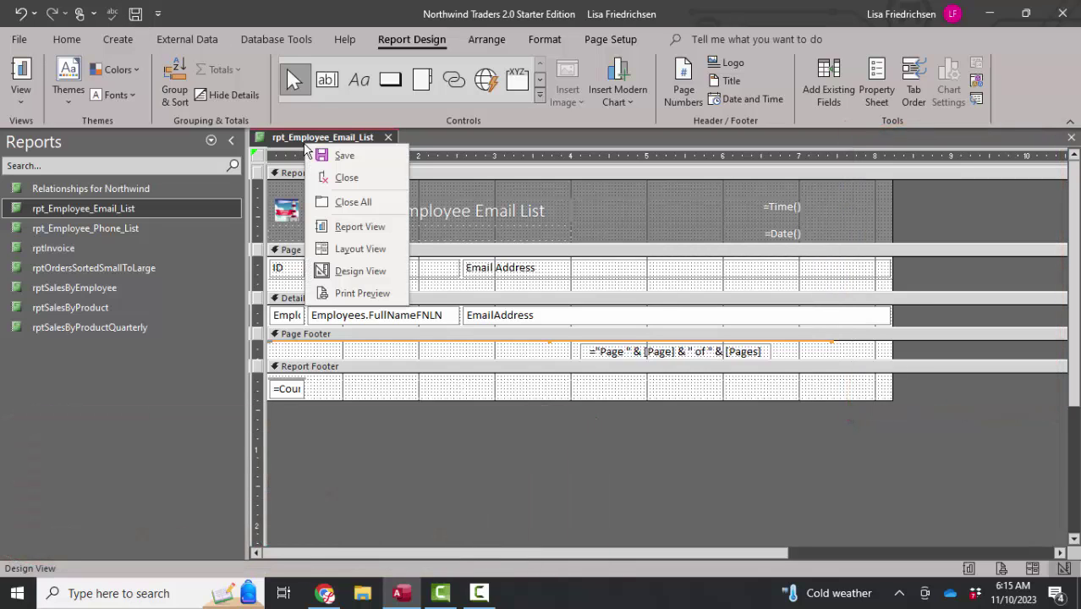
{"action": "left_click", "coordinate": [352, 294]}
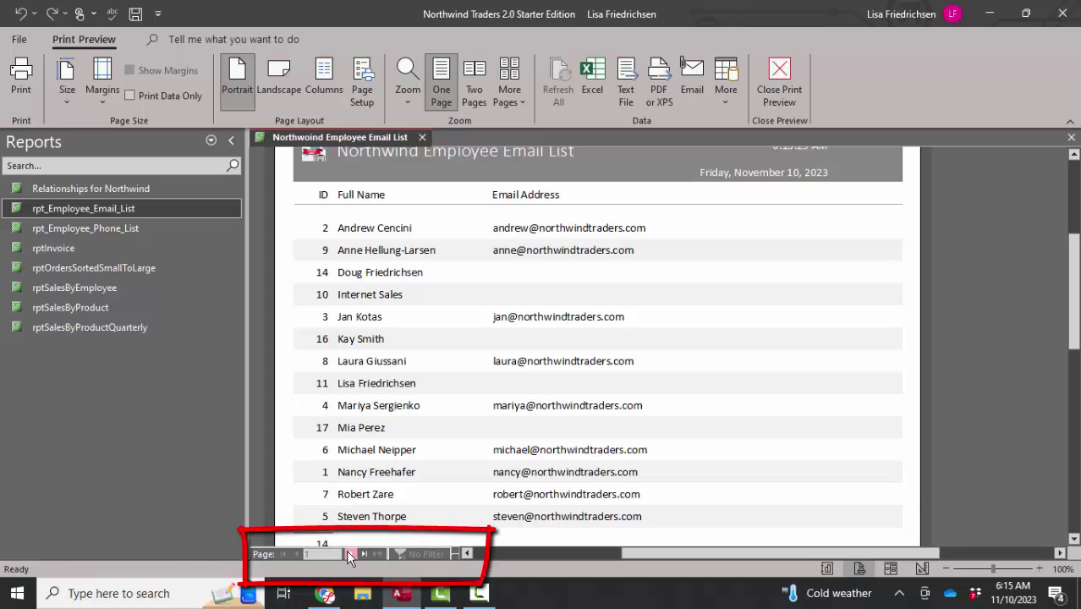
{"action": "left_click", "coordinate": [348, 552]}
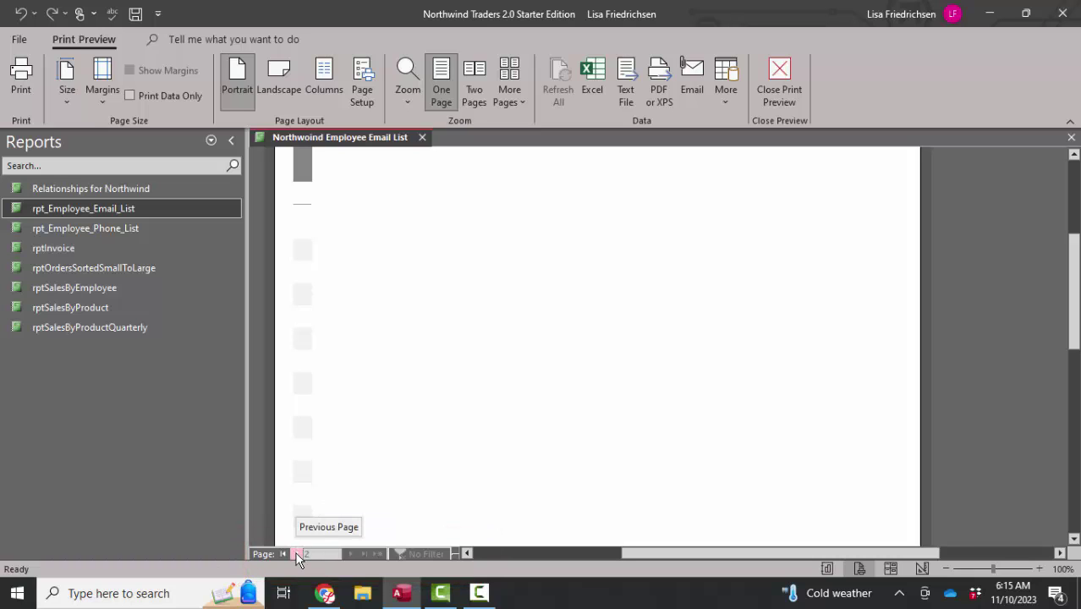
{"action": "right_click", "coordinate": [322, 137]}
{"action": "left_click", "coordinate": [365, 275]}
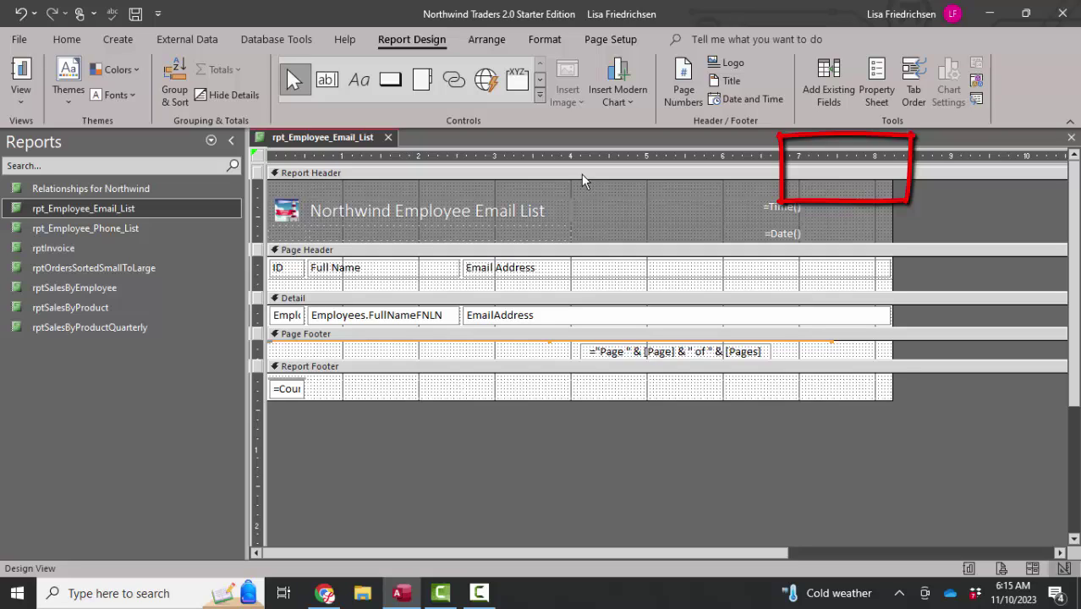
- Narrow the Email Address controls and the report's right edge to the 7.5-inch mark
{"action": "left_click", "coordinate": [835, 155]}
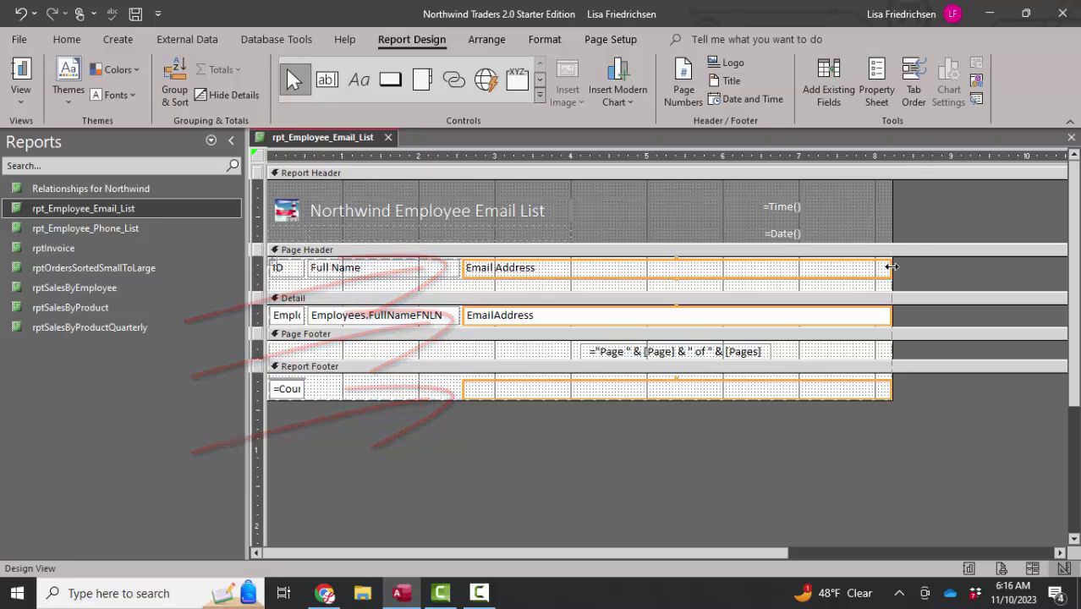
{"action": "left_click_drag", "start_coordinate": [892, 267], "coordinate": [828, 269]}
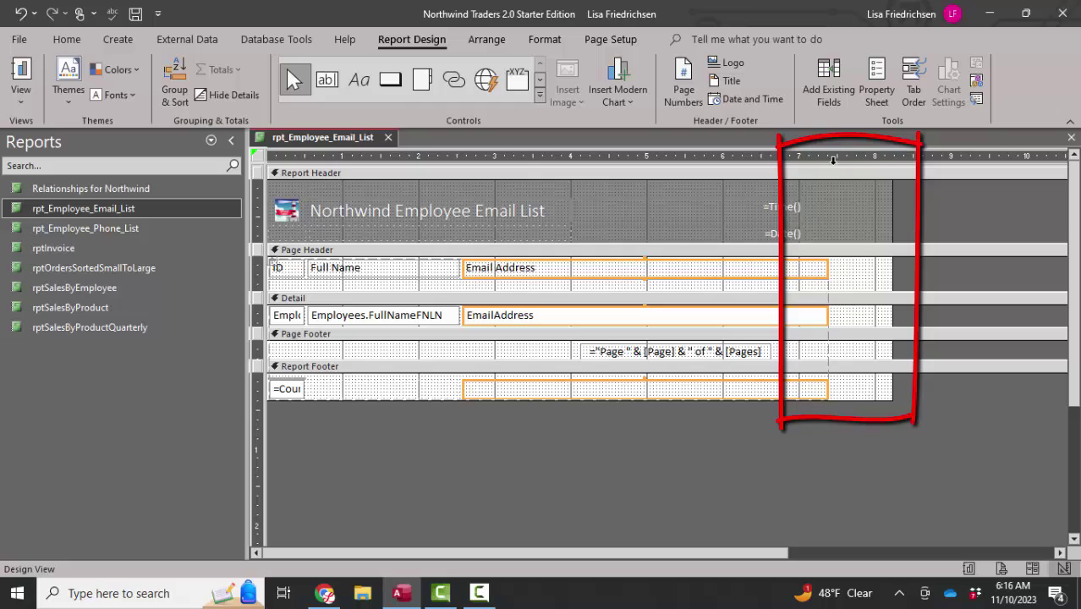
{"action": "left_click_drag", "start_coordinate": [890, 211], "coordinate": [795, 209]}
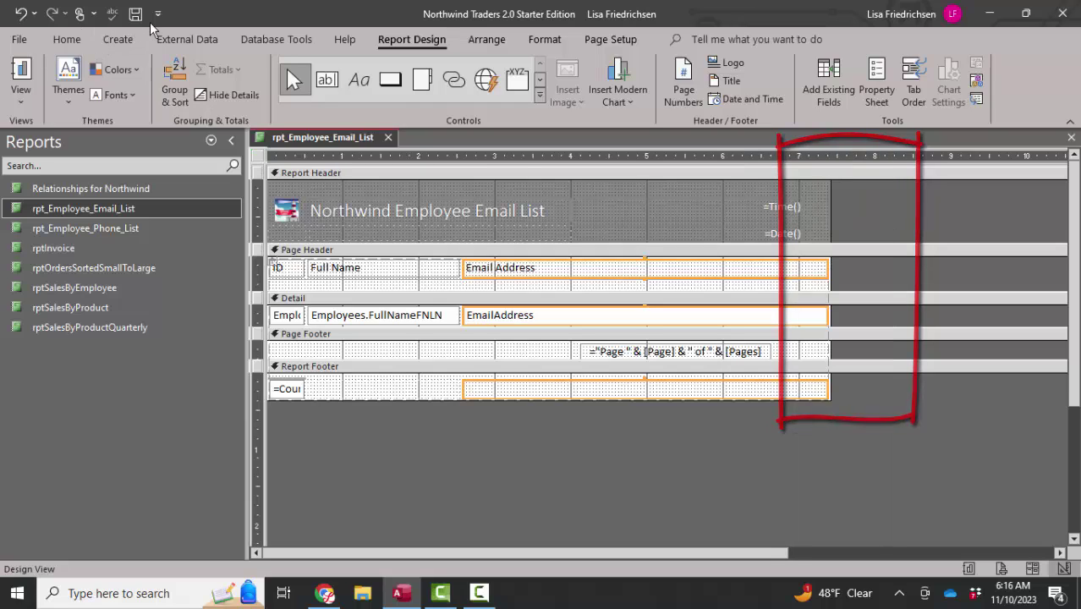
- Show the narrowed Employee Email List report in Print Preview as a single page
{"action": "right_click", "coordinate": [316, 141]}
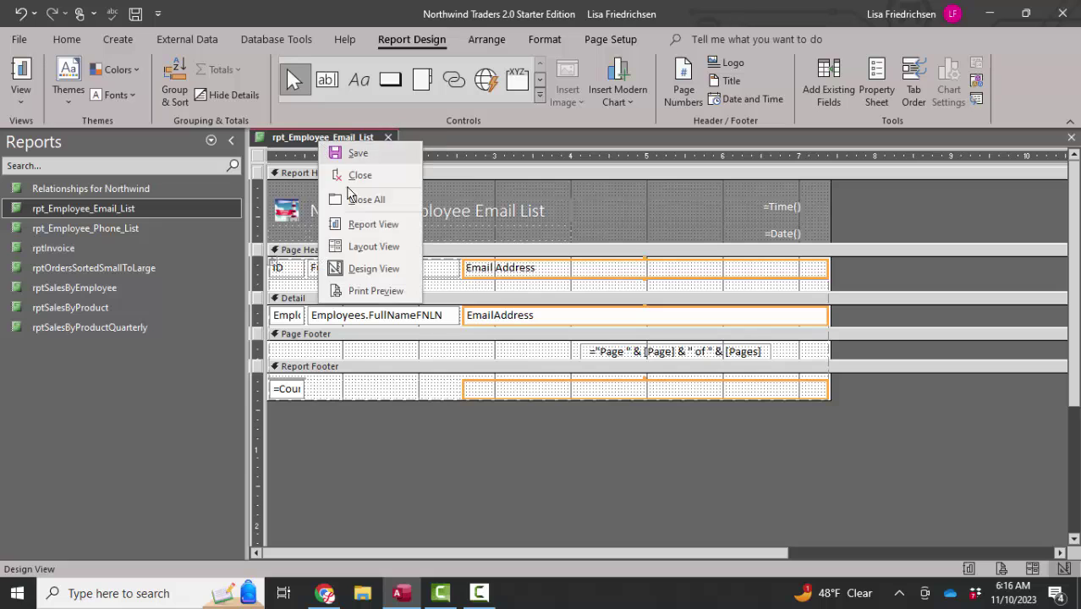
{"action": "left_click", "coordinate": [370, 292]}
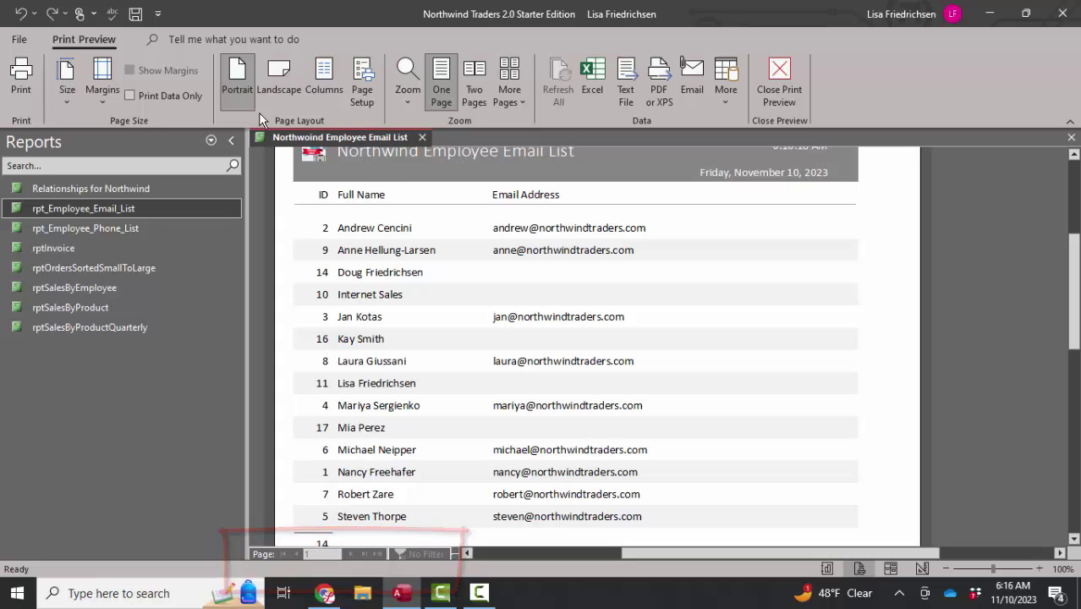
{"action": "right_click", "coordinate": [325, 139]}
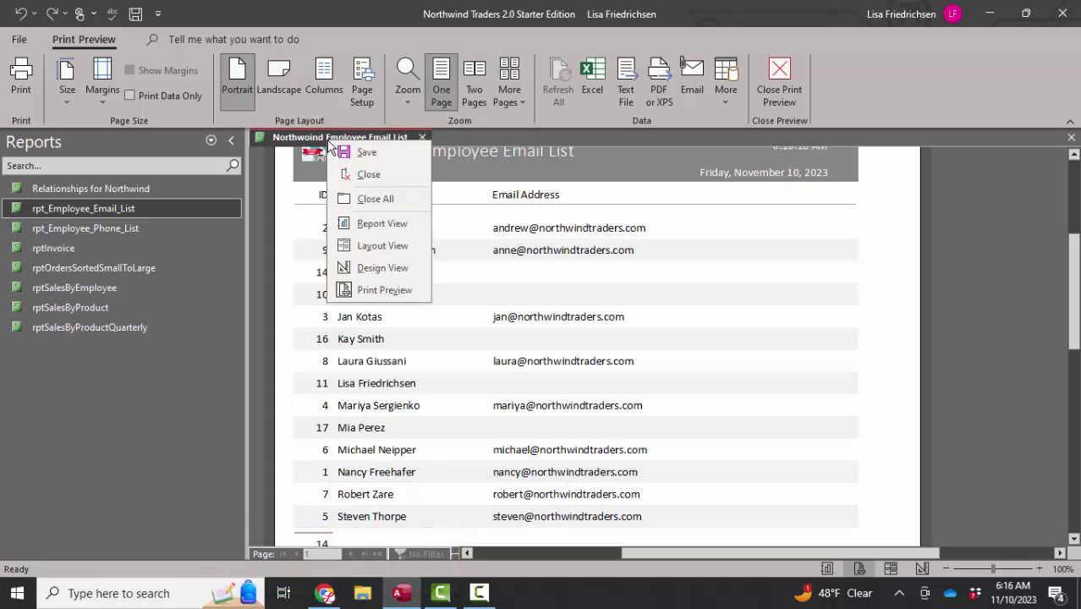
{"action": "left_click", "coordinate": [381, 225]}
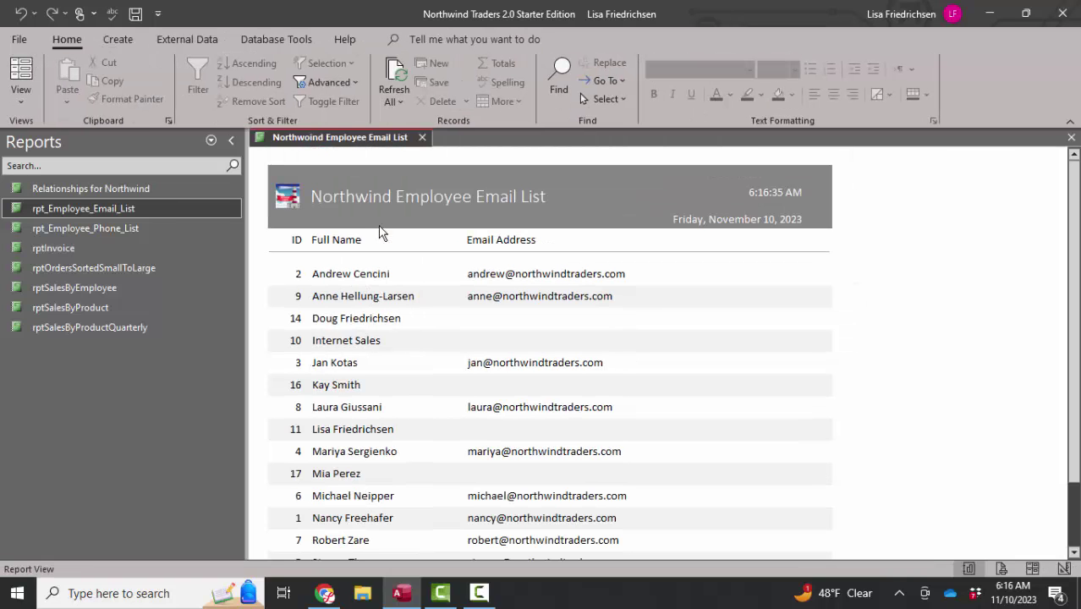
{"action": "scroll", "coordinate": [440, 266], "scroll_direction": "down", "scroll_amount": 3}
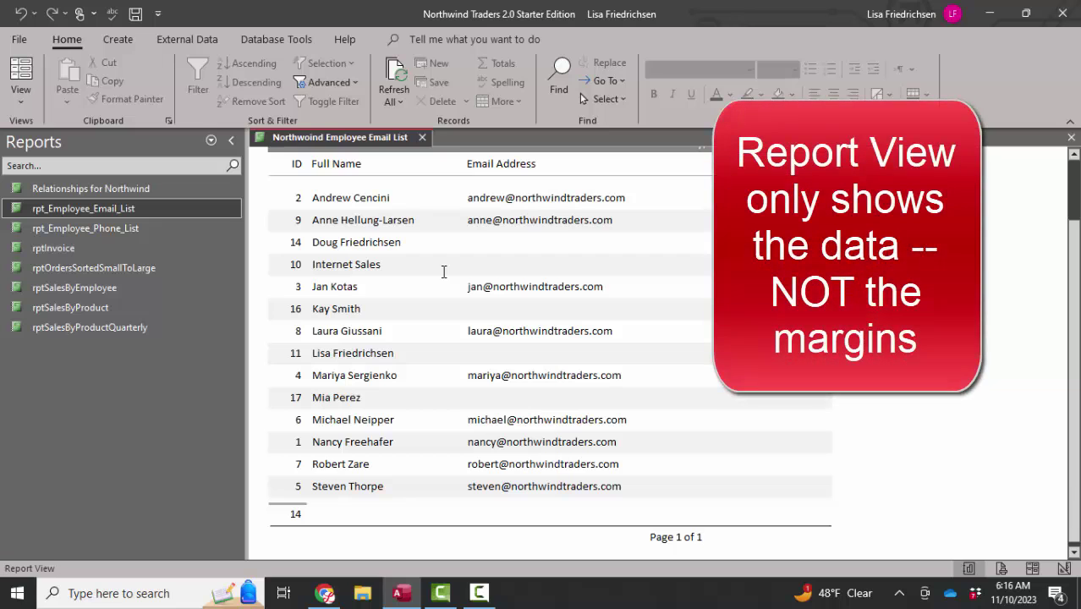
{"action": "scroll", "coordinate": [443, 272], "scroll_direction": "up", "scroll_amount": 2}
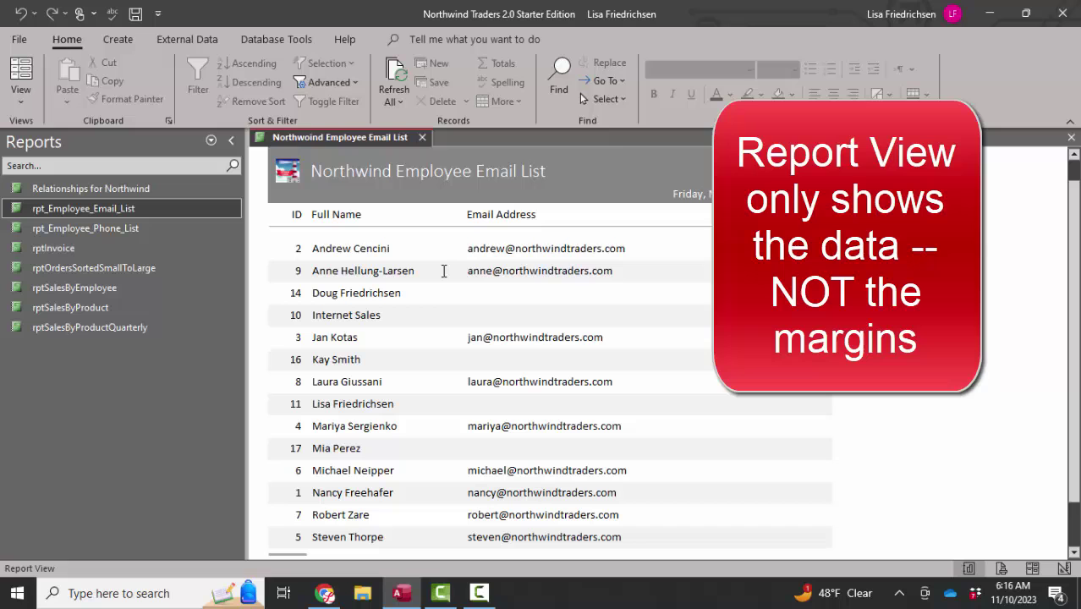
{"action": "right_click", "coordinate": [347, 138]}
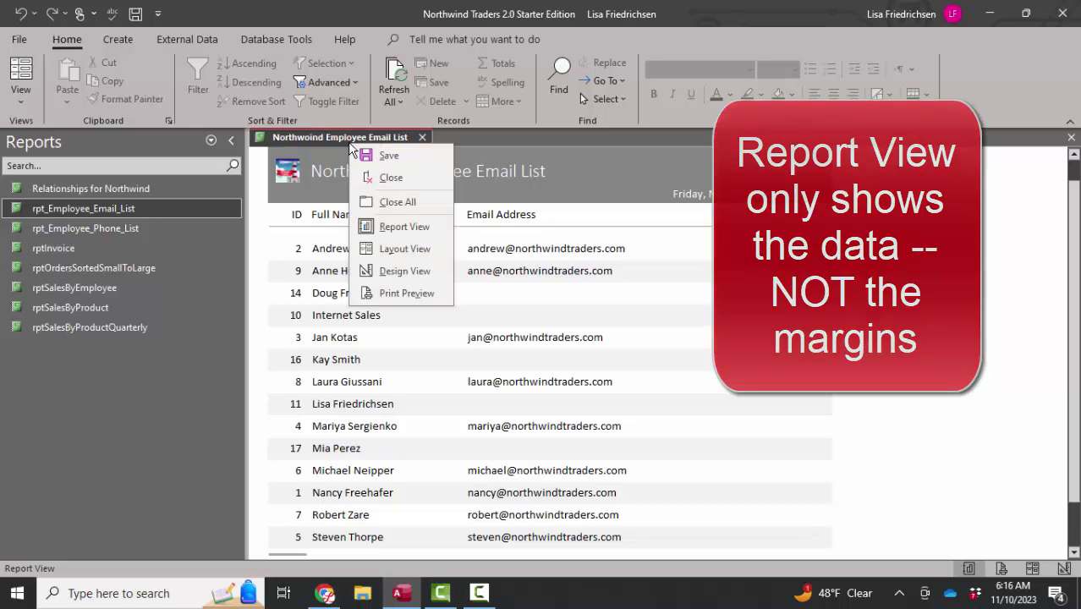
{"action": "left_click", "coordinate": [404, 249]}
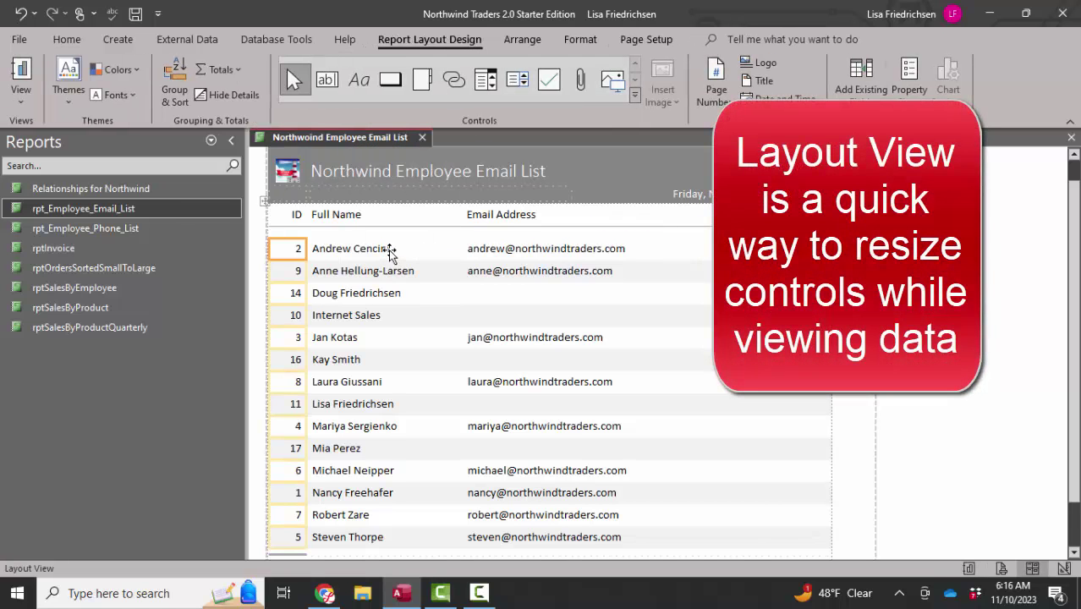
{"action": "scroll", "coordinate": [388, 250], "scroll_direction": "up", "scroll_amount": 1}
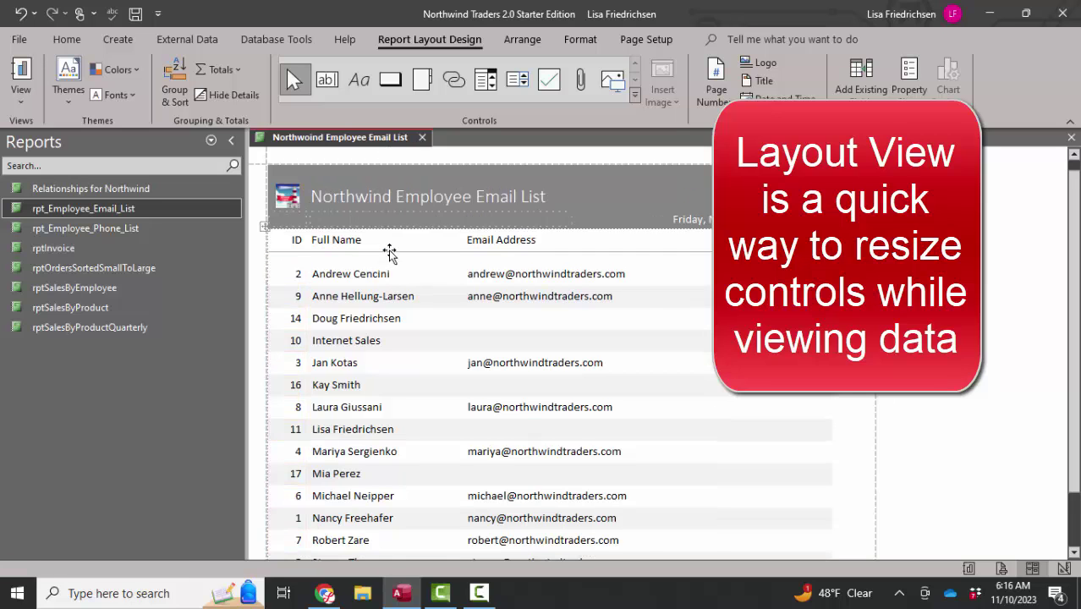
{"action": "right_click", "coordinate": [347, 137]}
{"action": "left_click", "coordinate": [384, 269]}
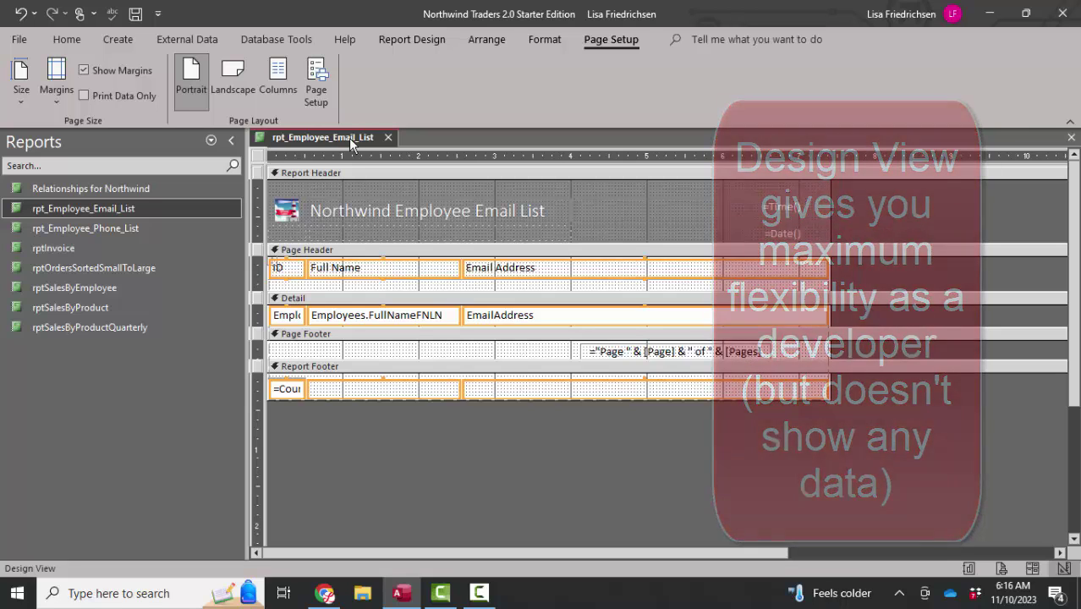
{"action": "right_click", "coordinate": [352, 137]}
{"action": "left_click", "coordinate": [406, 290]}
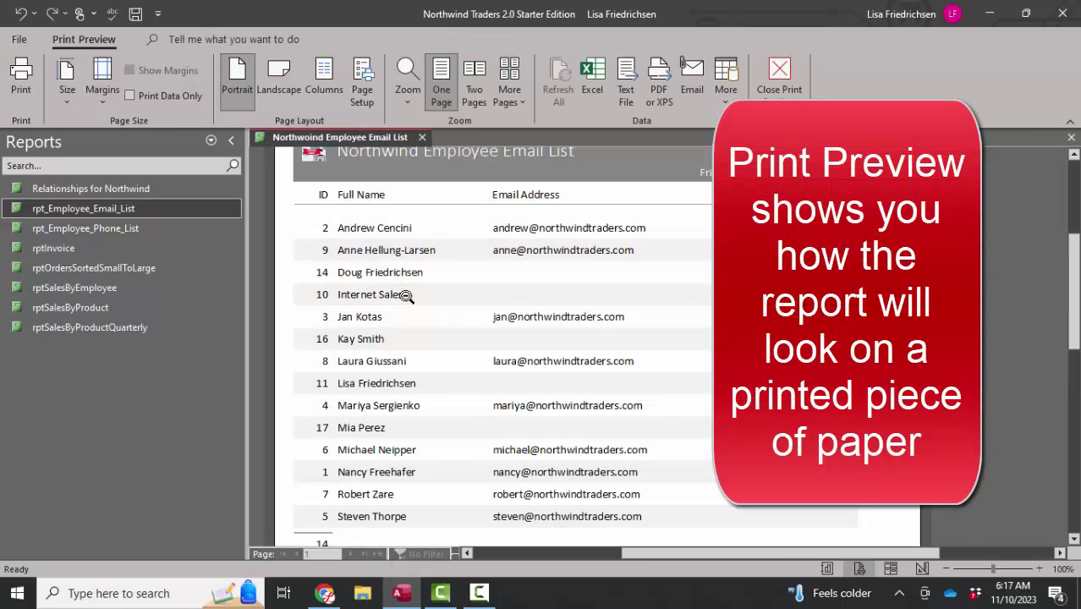